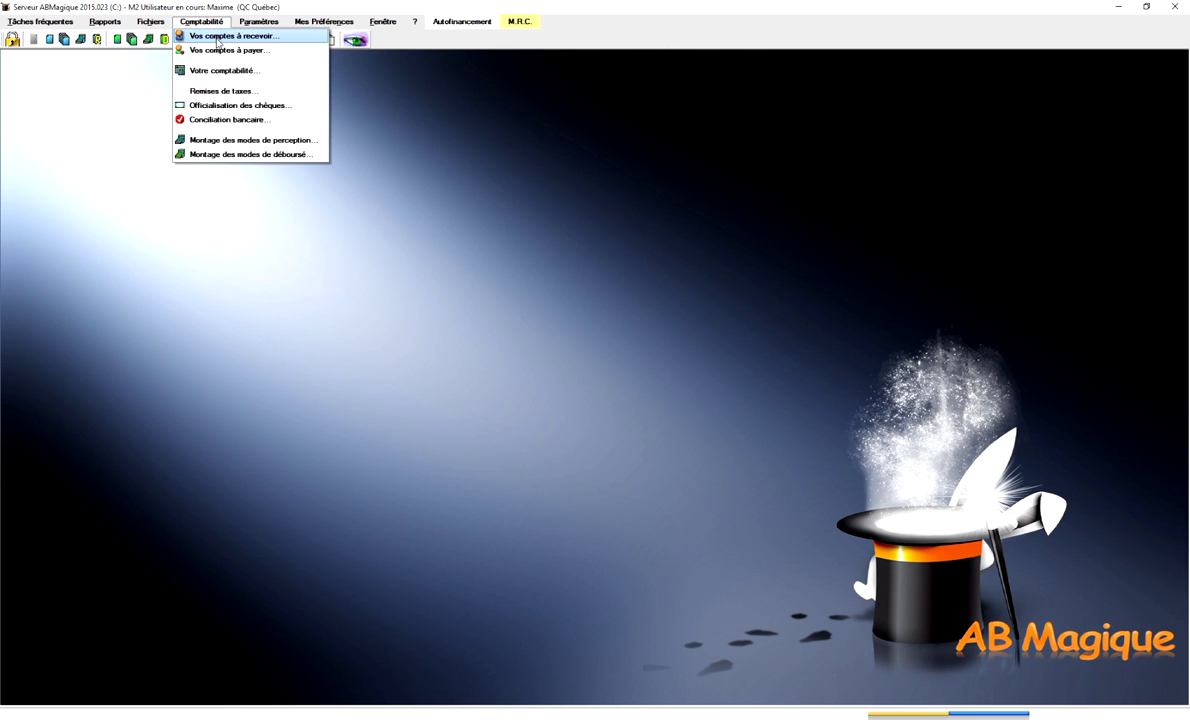
Step: Open the accounts receivable list and the customer account with the 7 173,05 balance
click(217, 38)
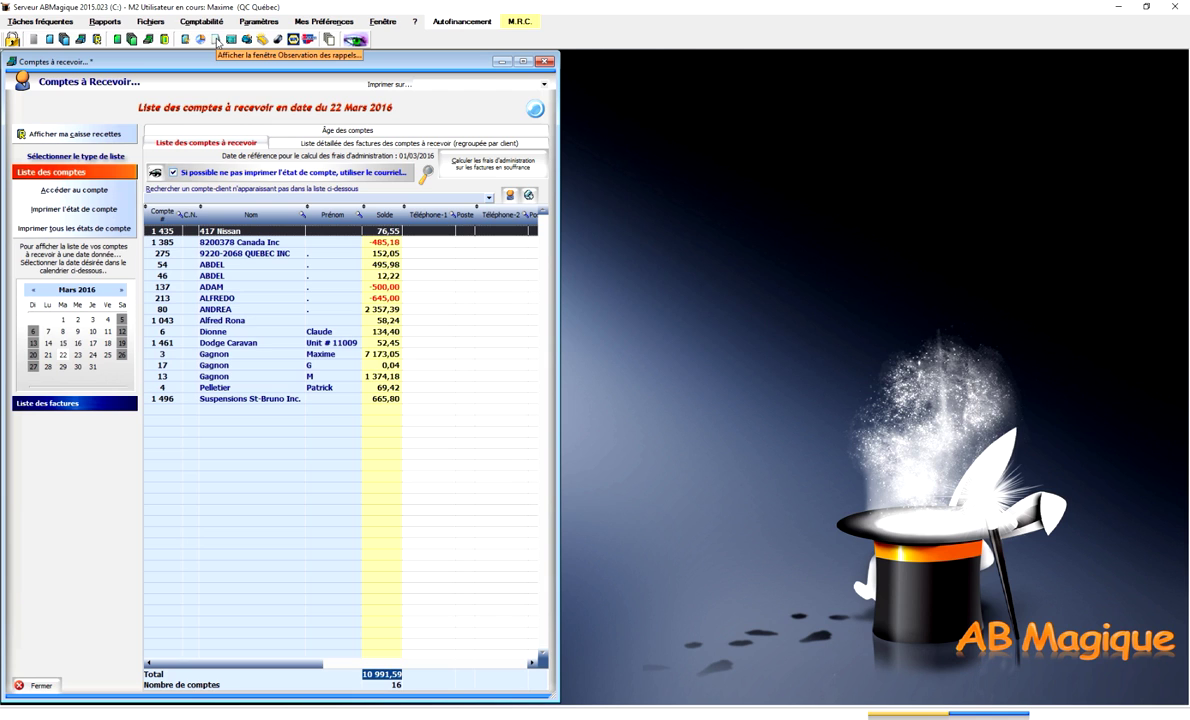
double_click(213, 355)
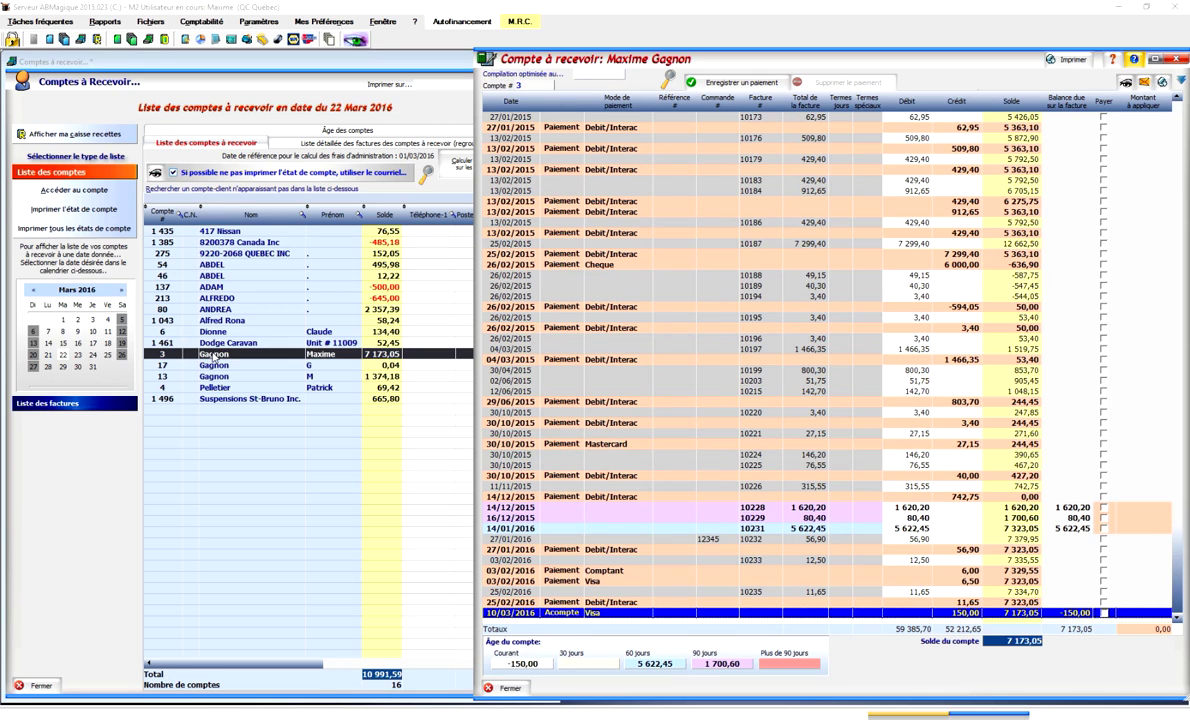
Step: Try to register an 800,00 Debit/Interac payment on the account without selecting any invoice, and cancel it
click(785, 83)
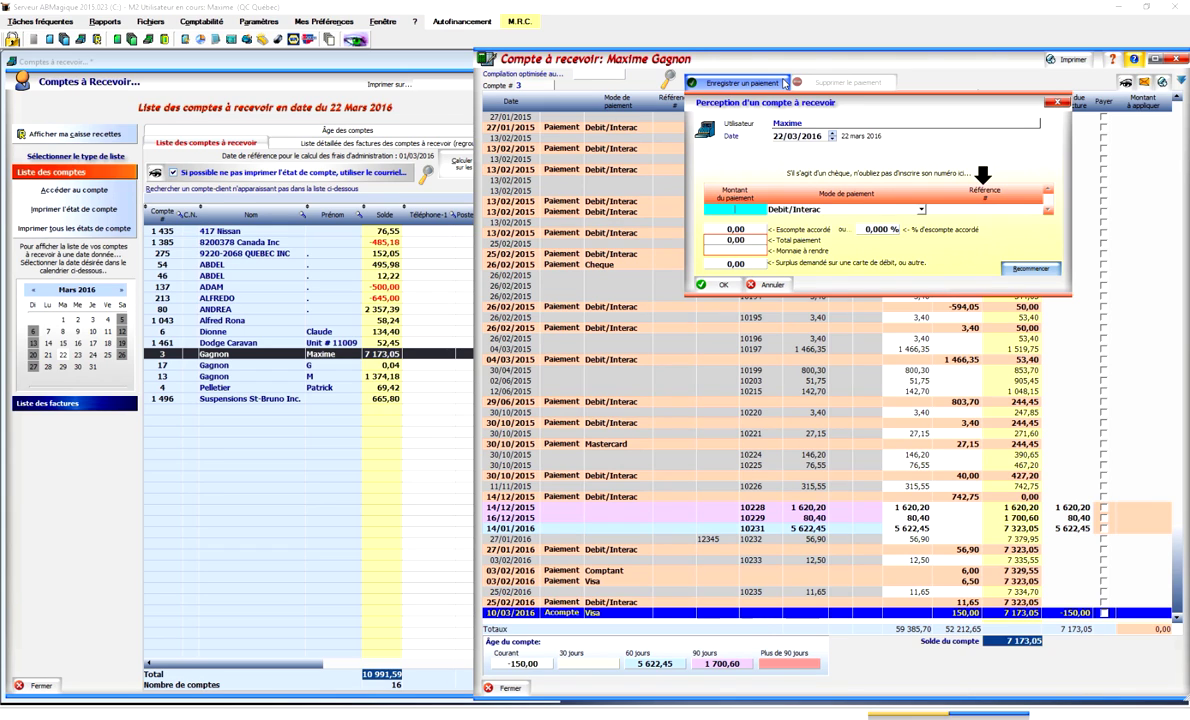
text(800)
click(858, 209)
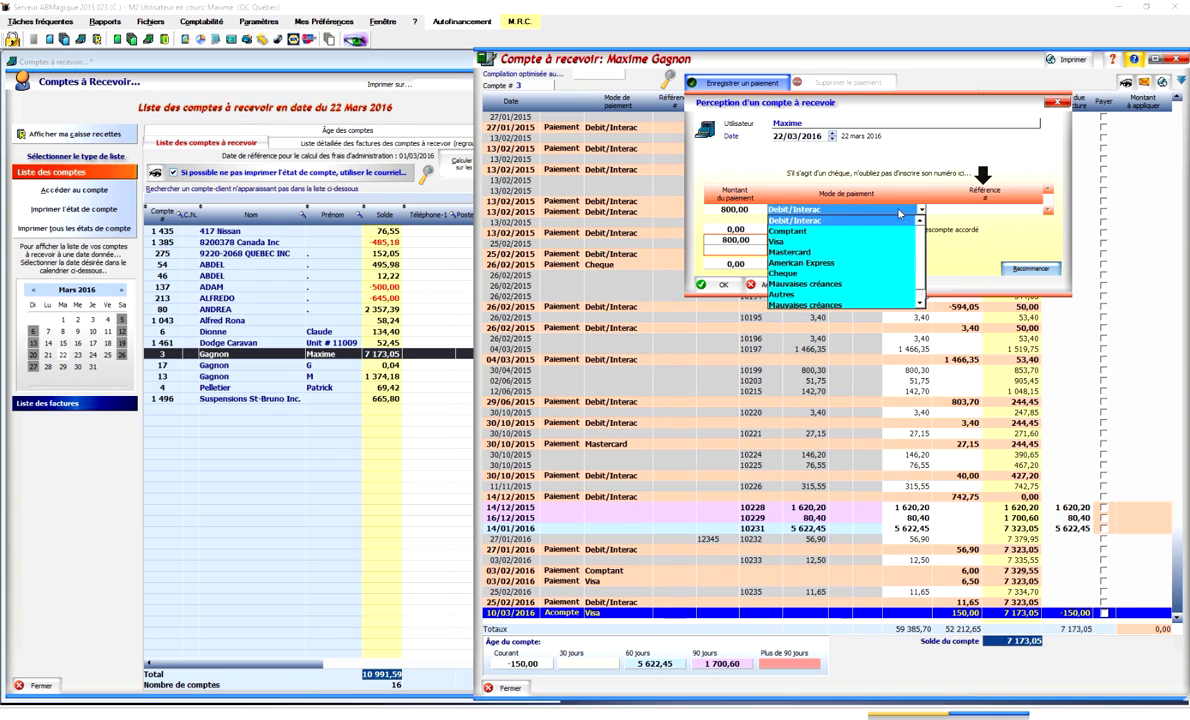
click(898, 216)
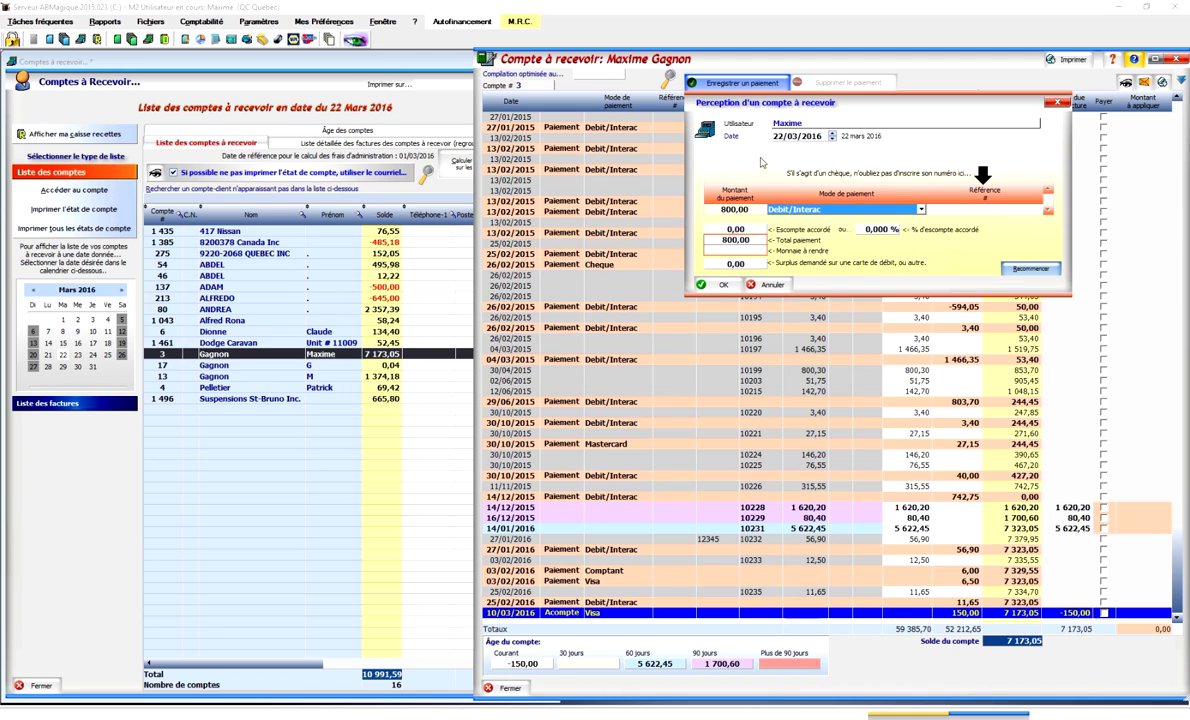
click(781, 286)
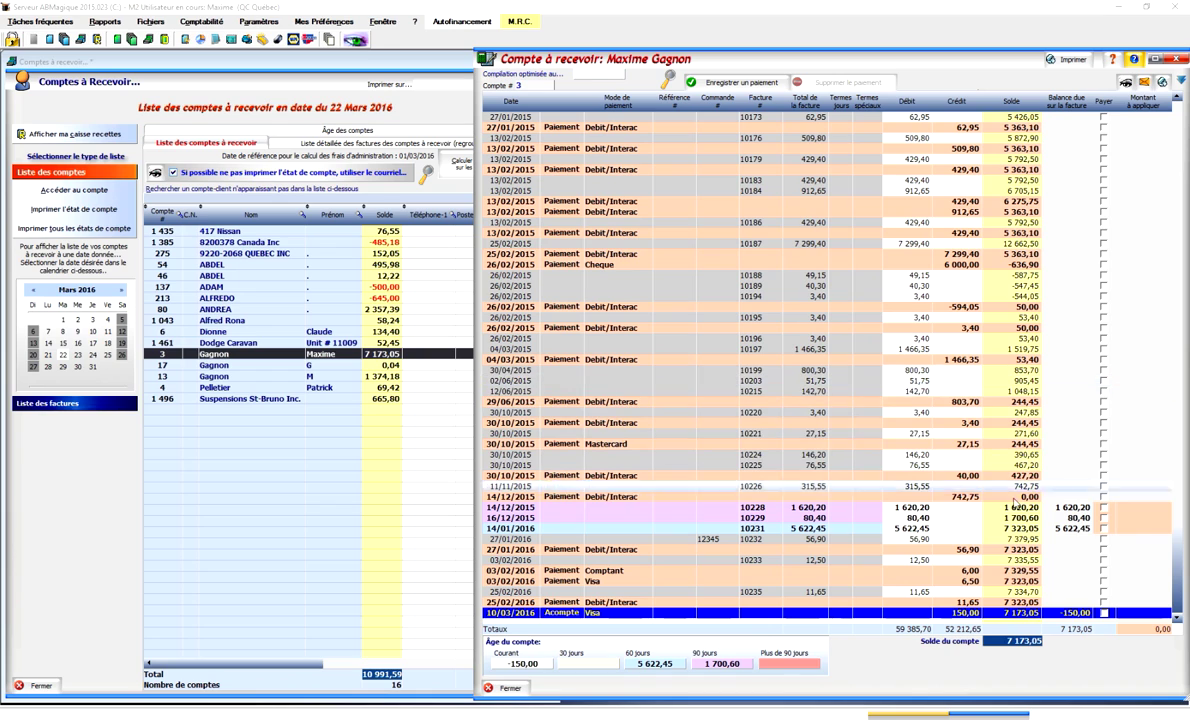
Step: Try to pay the invoices dated 14/12/2015 and 16/12/2015 together by Debit/Interac, cancelling the payment and deselecting both invoices
click(1104, 508)
click(1104, 519)
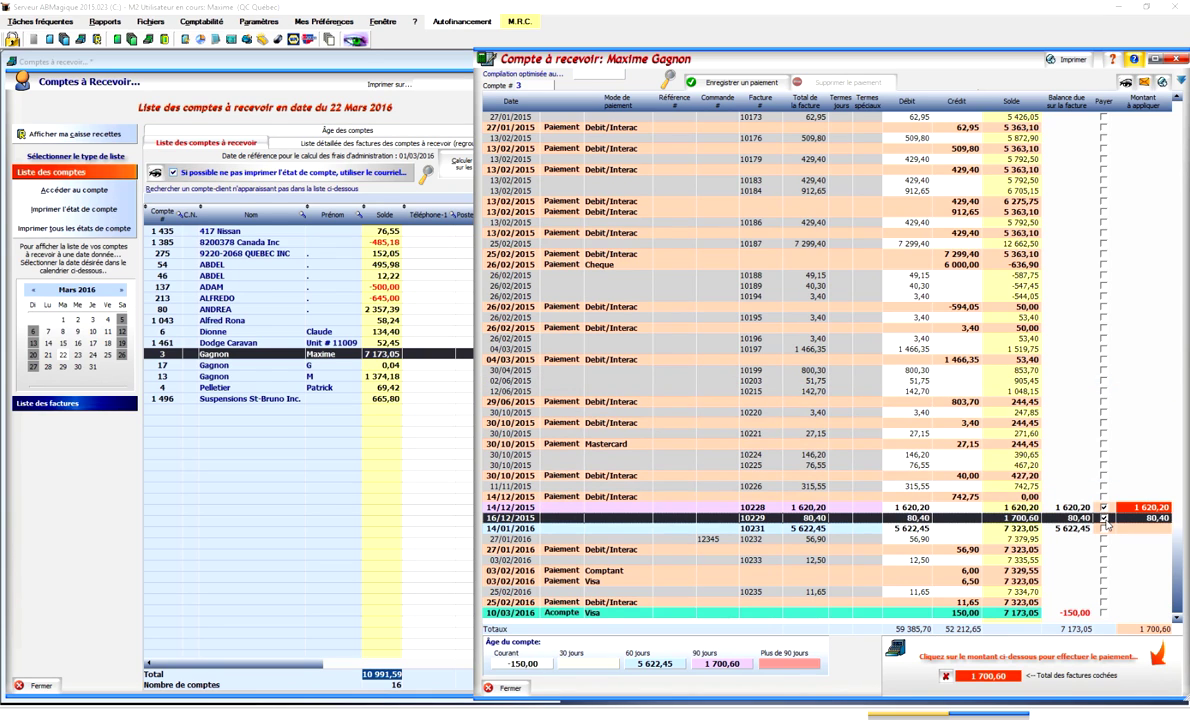
click(1013, 678)
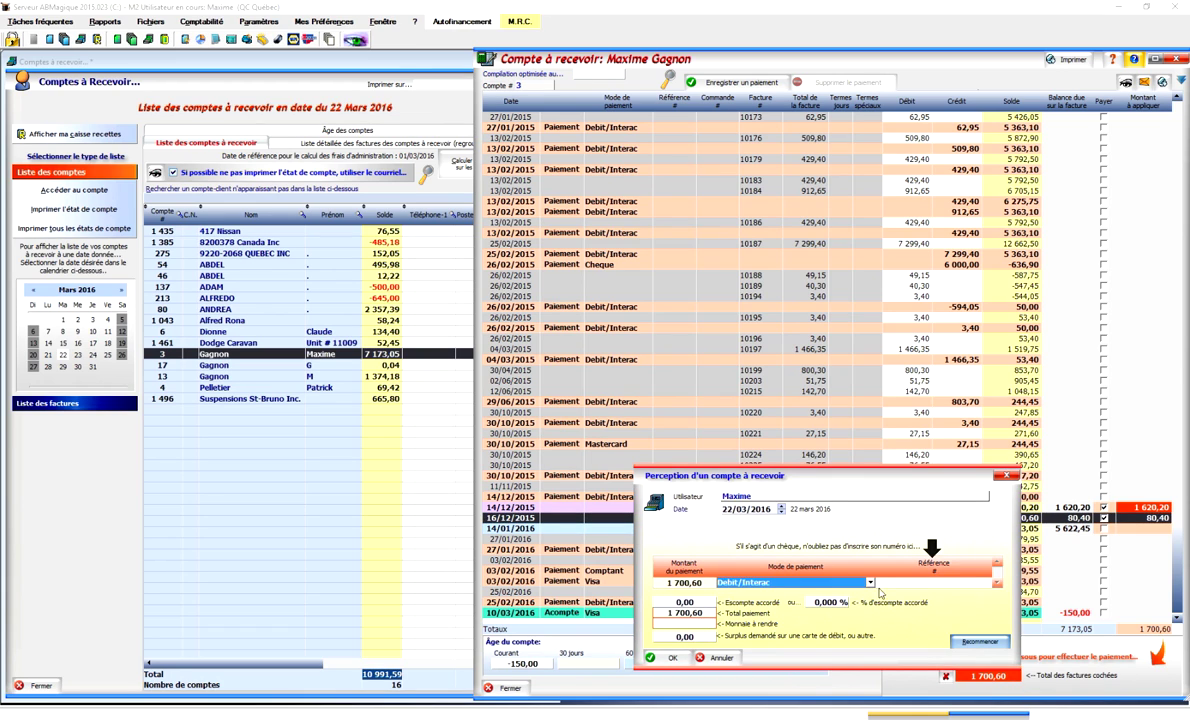
click(870, 582)
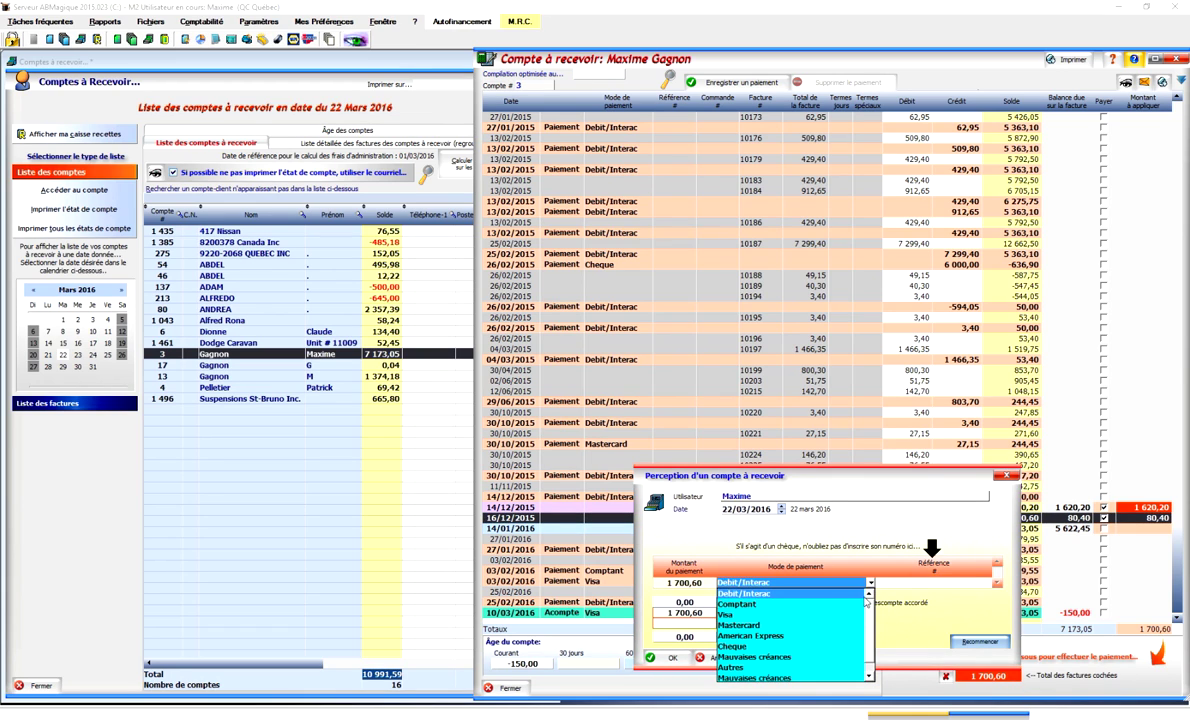
click(745, 593)
click(707, 601)
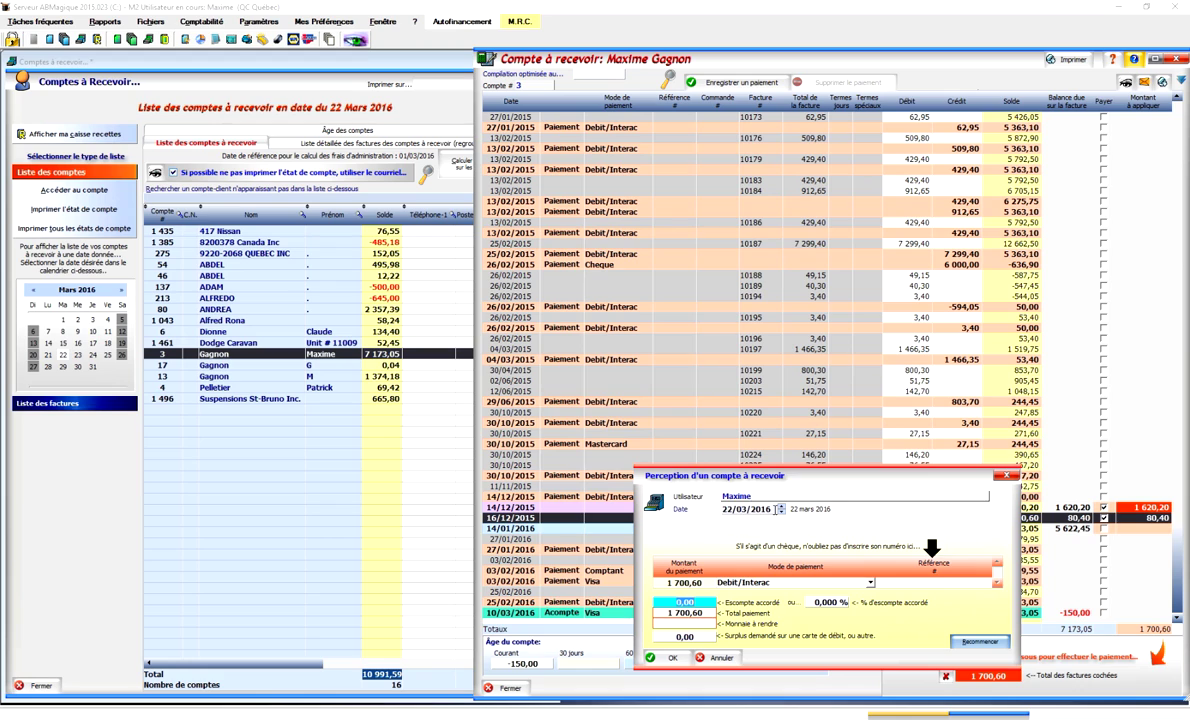
drag(776, 509, 715, 513)
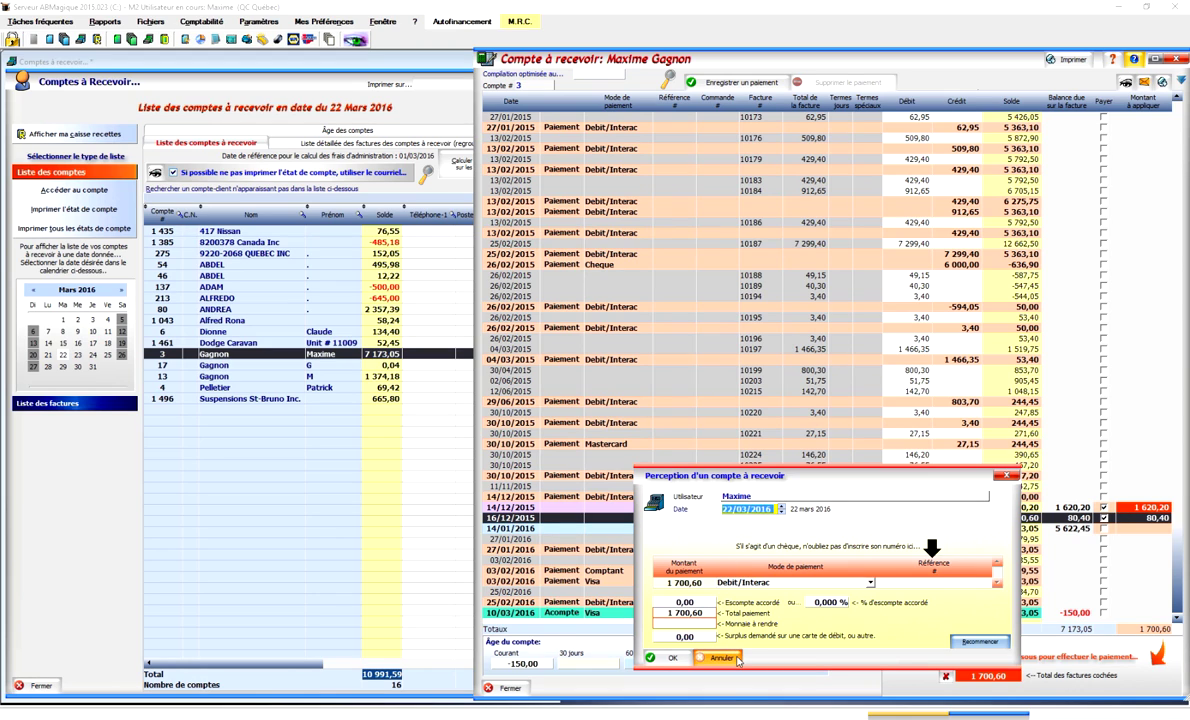
click(738, 659)
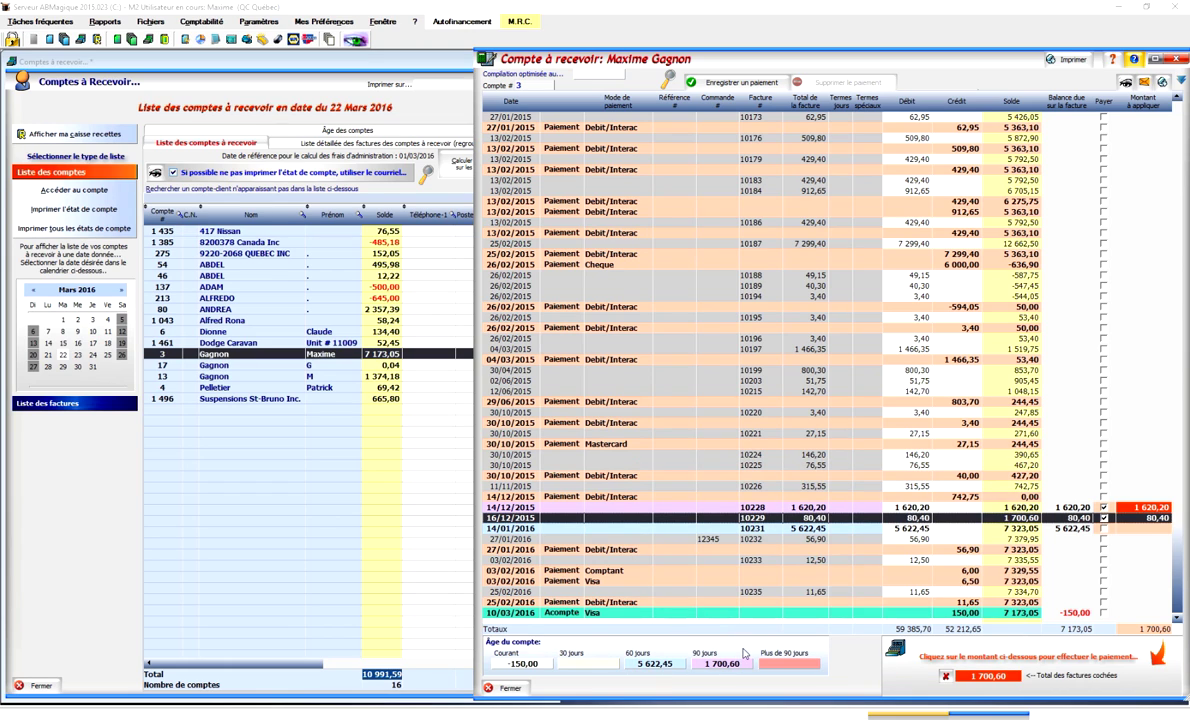
click(1103, 508)
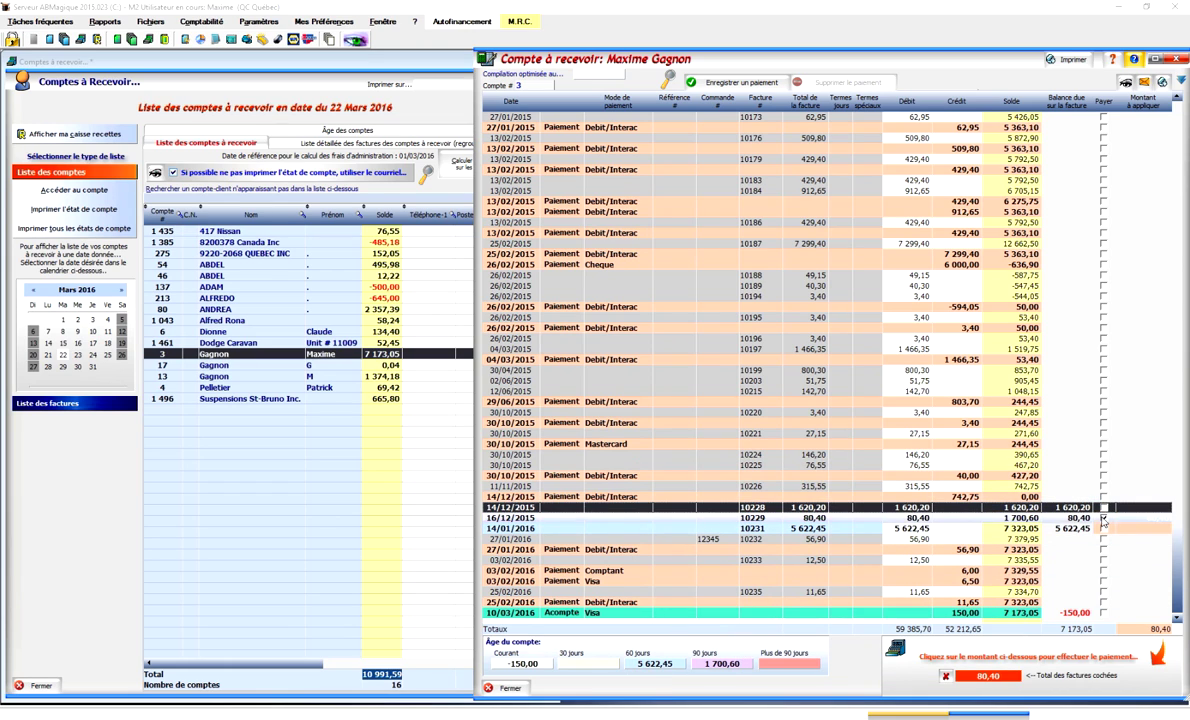
click(1103, 519)
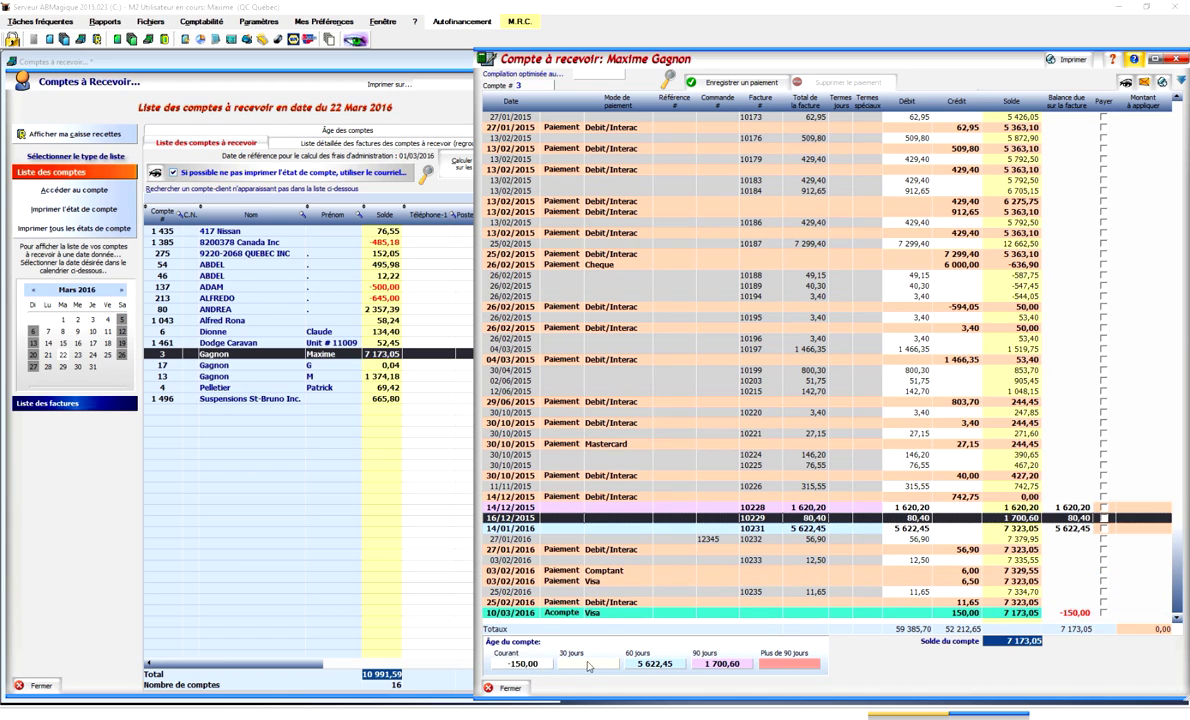
Step: Try to pay the 90-day amount from the account aging summary, and cancel the payment entry
click(745, 668)
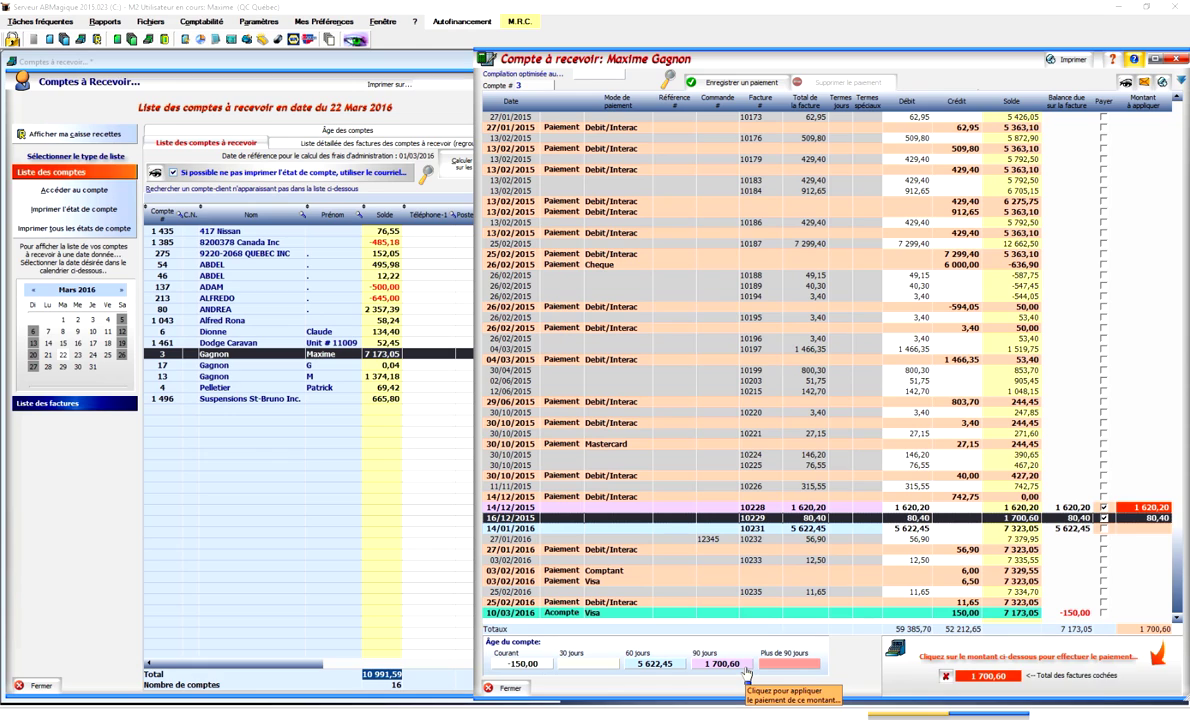
click(965, 679)
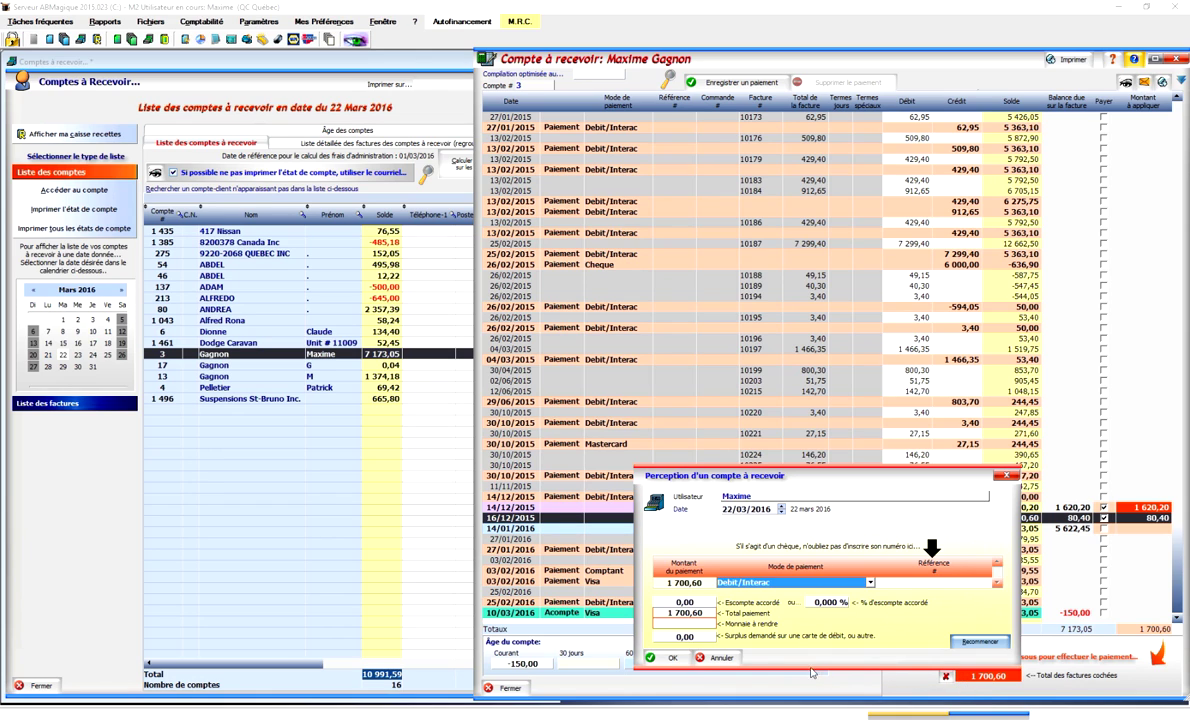
key(Return)
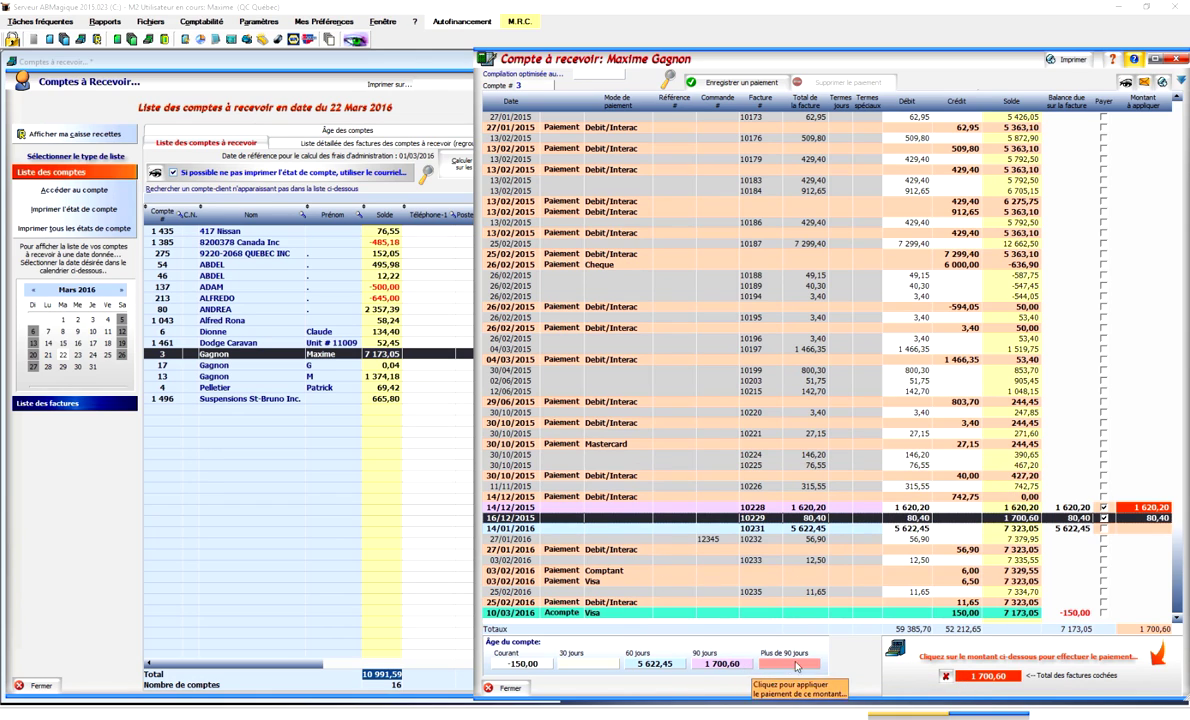
Step: Try again to pay the ticked total of the two December 2015 invoices, cancelling the payment and deselecting both
click(1103, 518)
click(1103, 518)
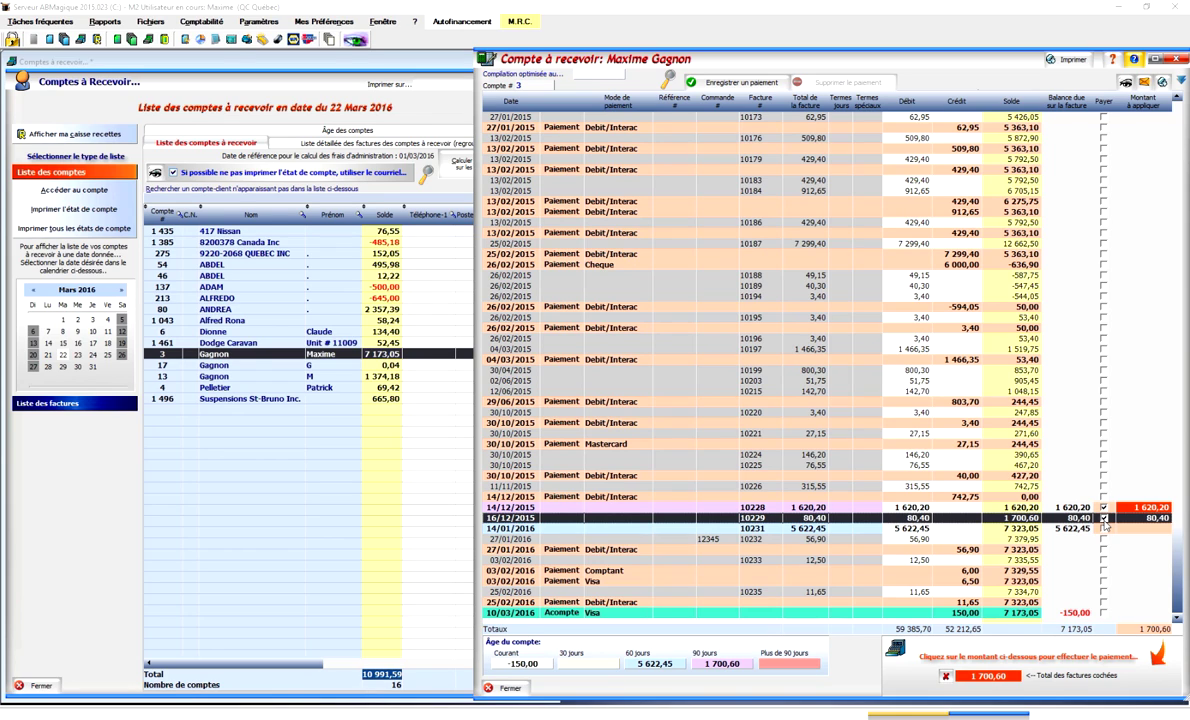
click(1103, 533)
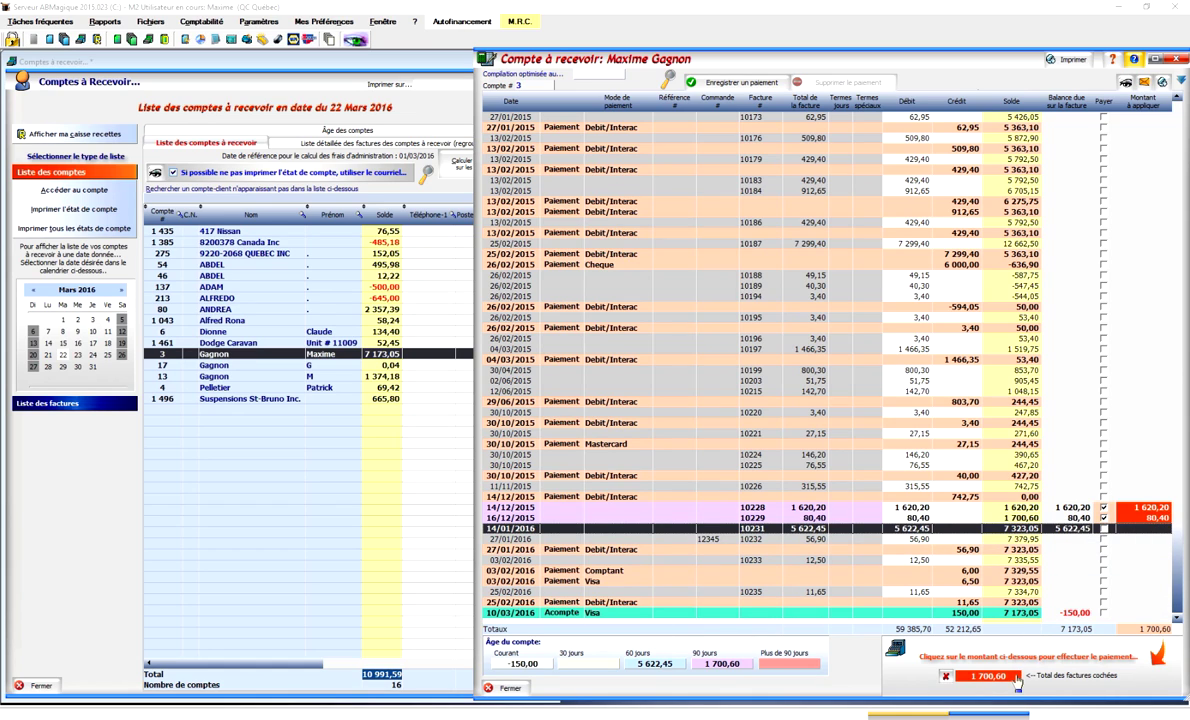
click(1015, 679)
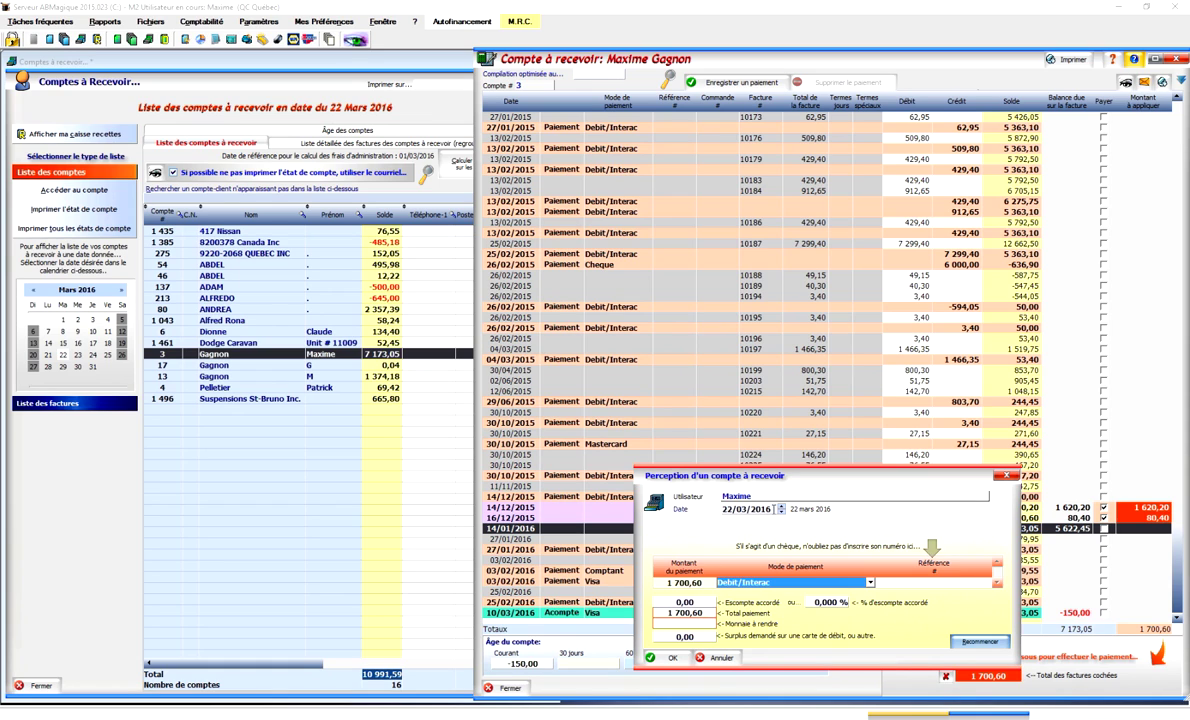
click(733, 658)
click(1103, 508)
click(1103, 518)
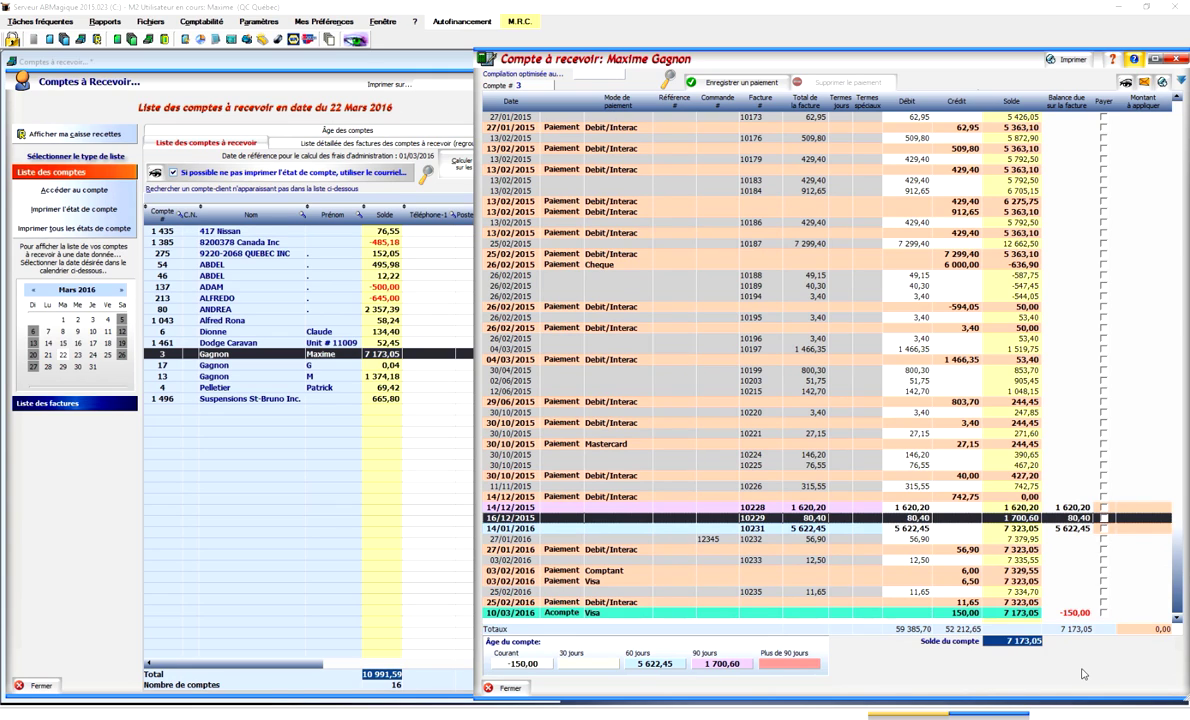
Step: Try to pay the full account balance by Debit/Interac, and cancel the payment entry
click(994, 642)
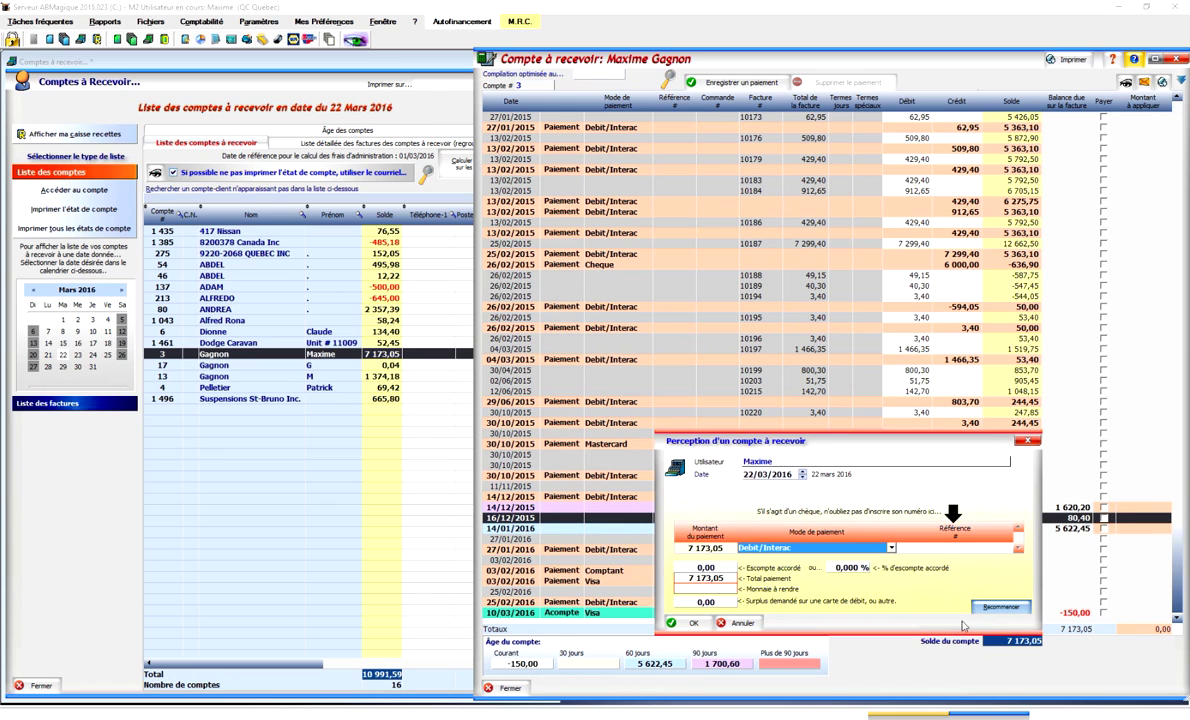
click(891, 548)
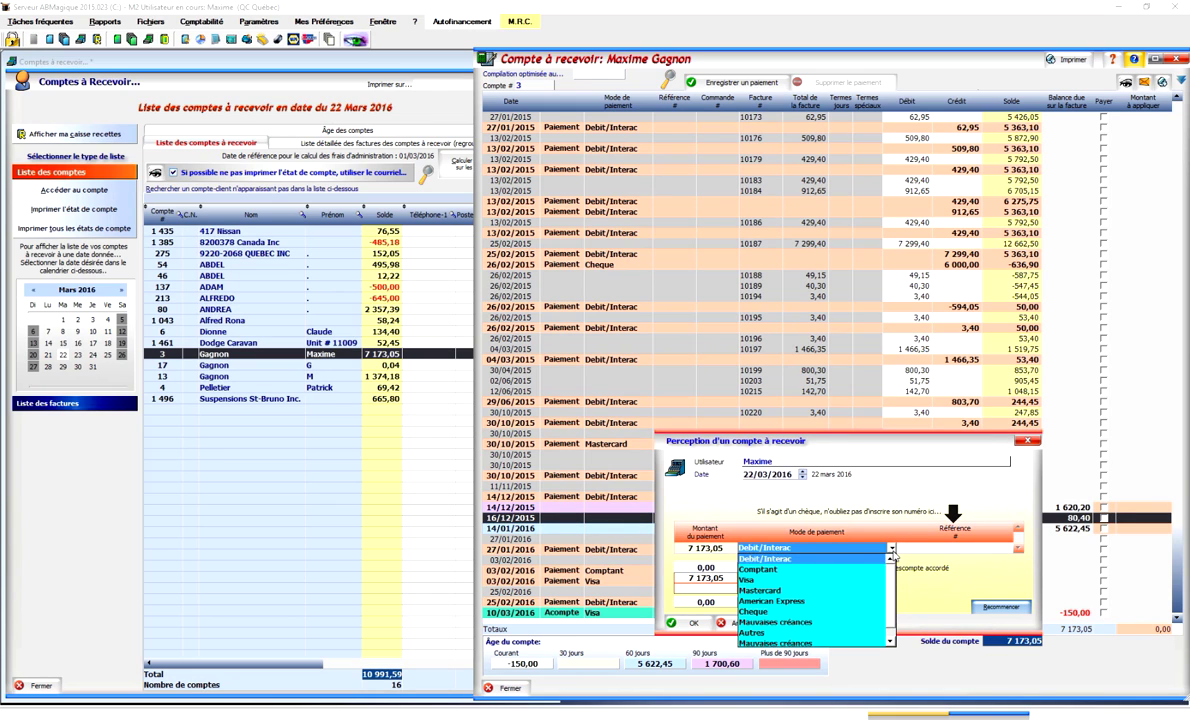
click(742, 558)
click(722, 567)
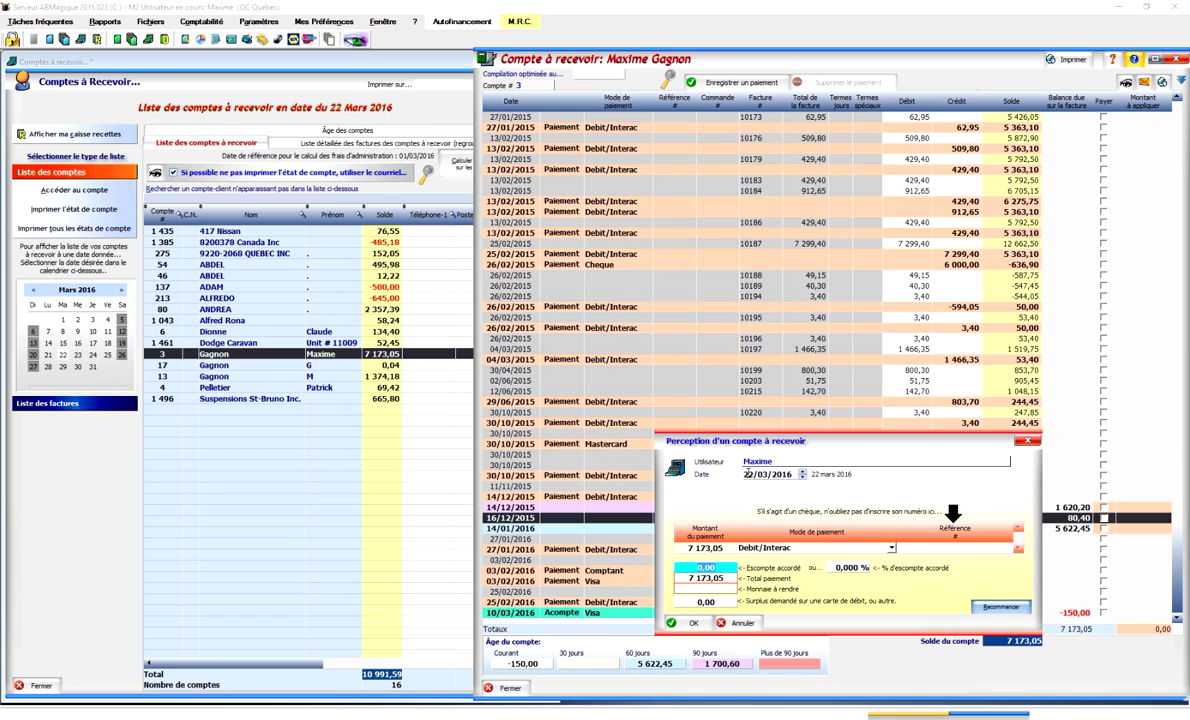
click(743, 623)
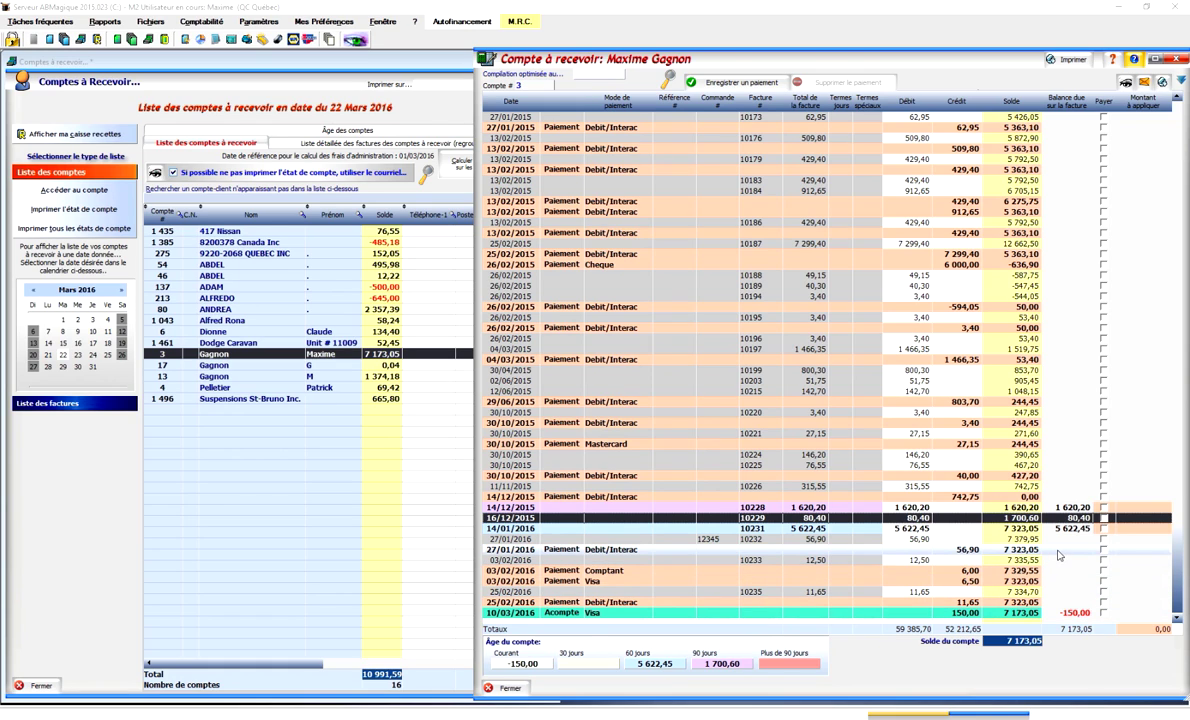
Step: Select the invoice dated 14/12/2015 for payment and set its amount to apply to 500,00
click(1104, 508)
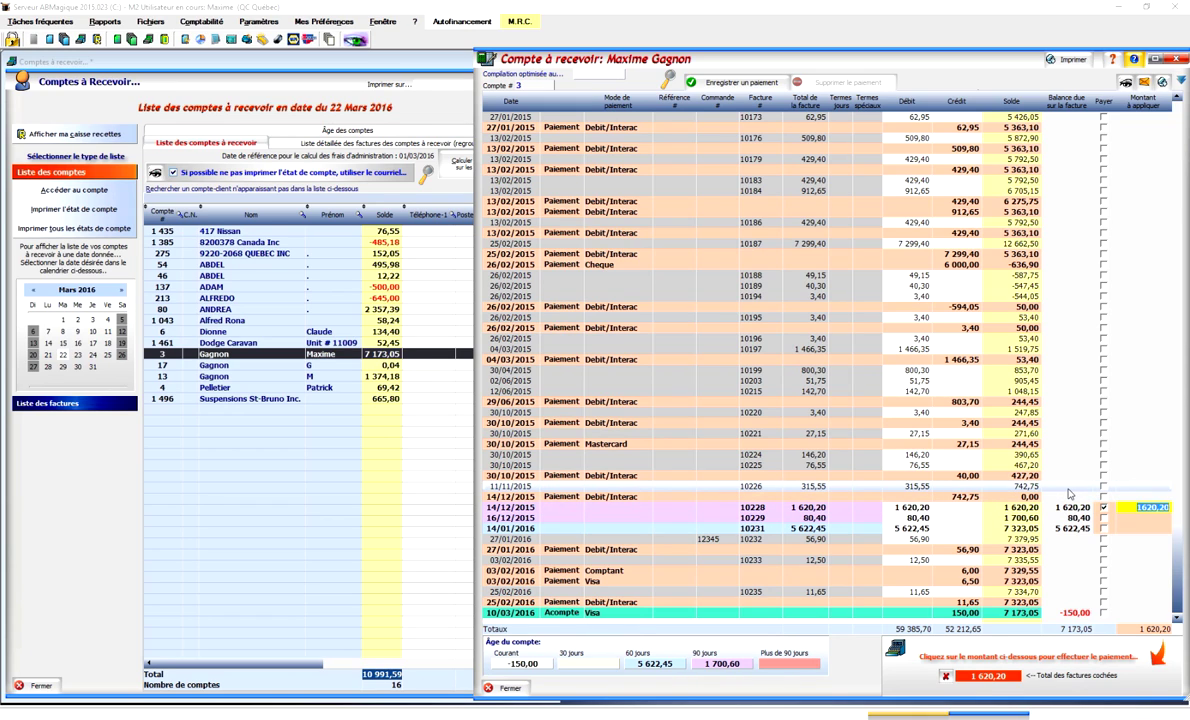
text(500)
key(Return)
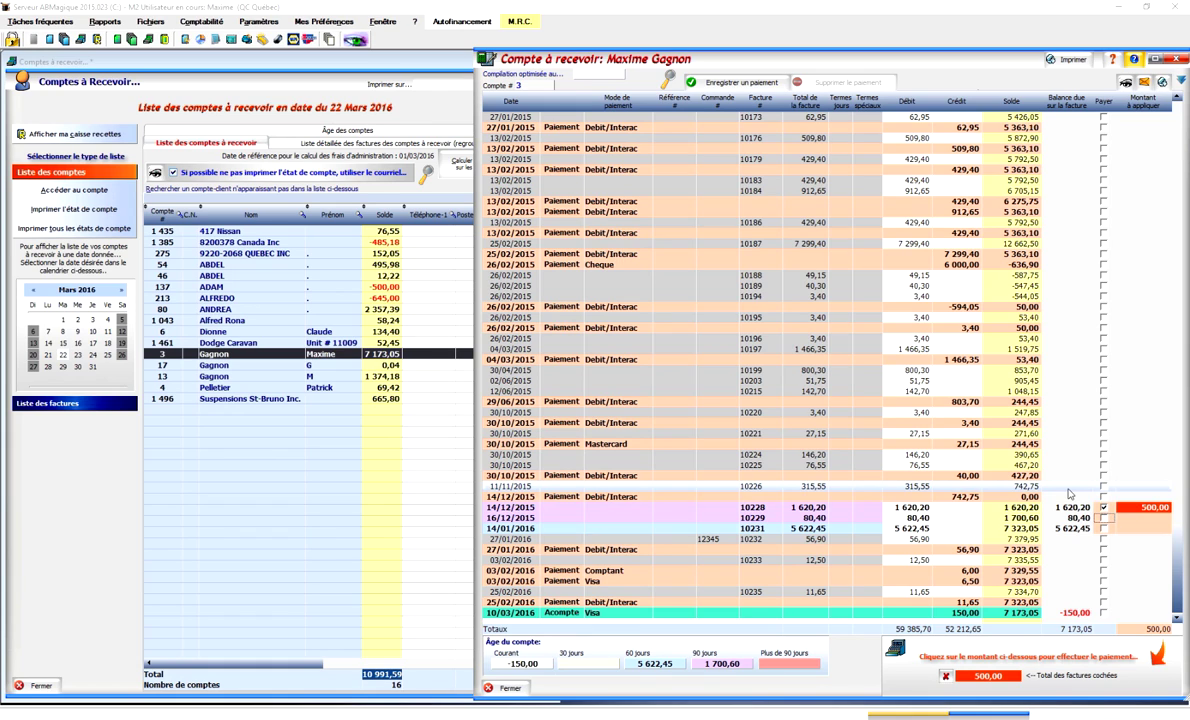
Step: Record the partial payment on the selected invoice with Visa as the payment method
click(1017, 681)
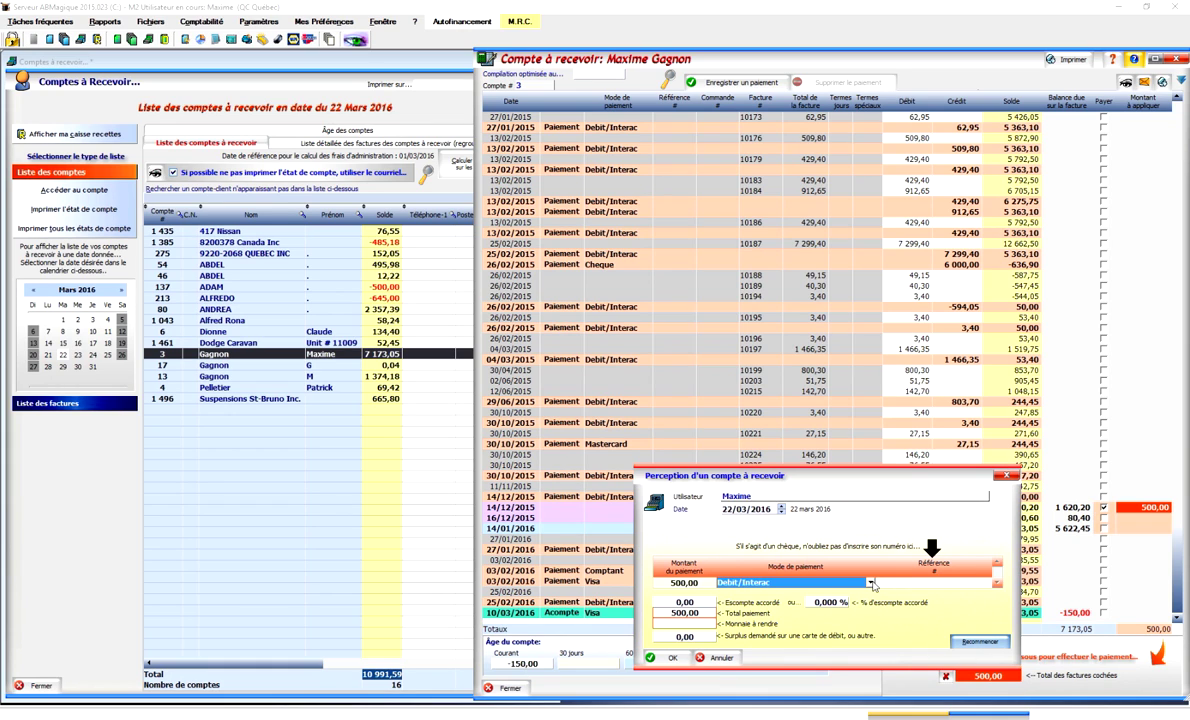
click(870, 583)
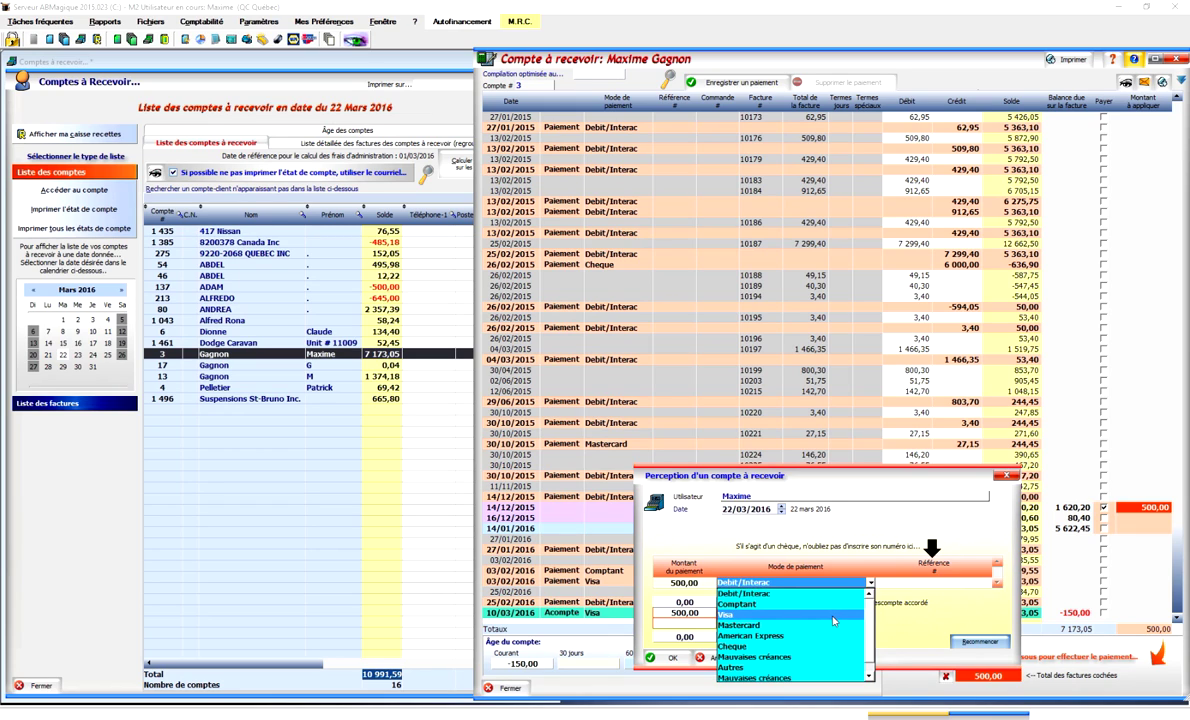
click(760, 614)
click(706, 603)
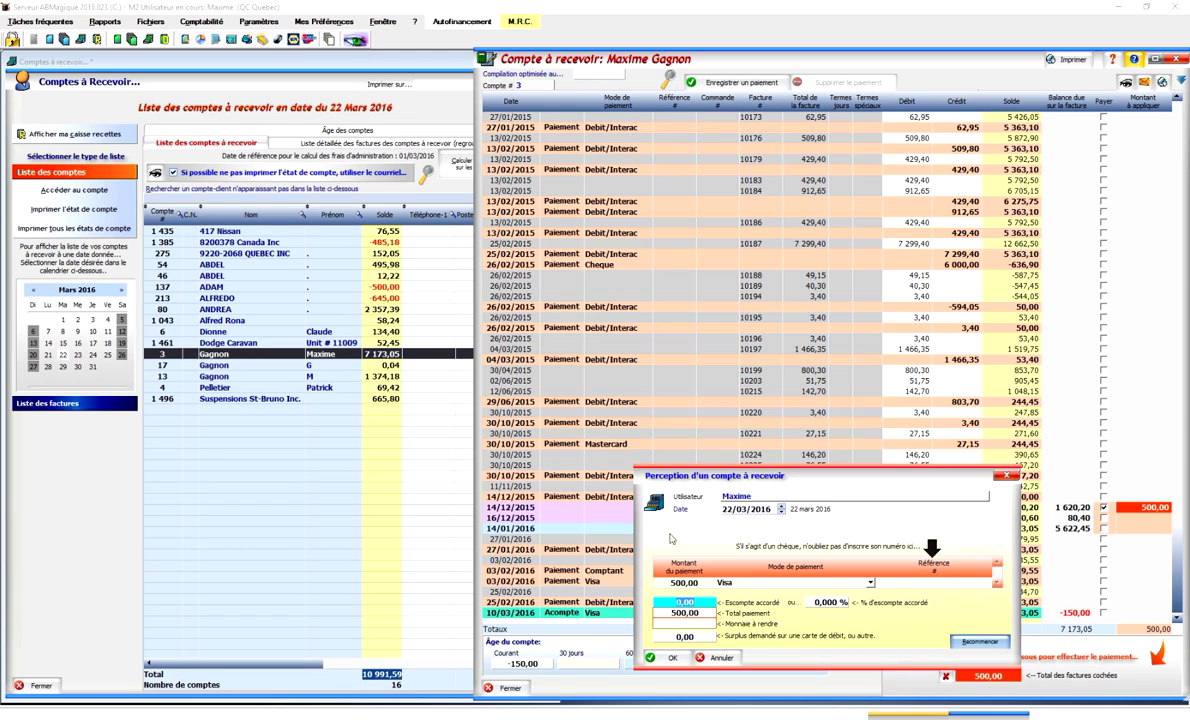
click(667, 659)
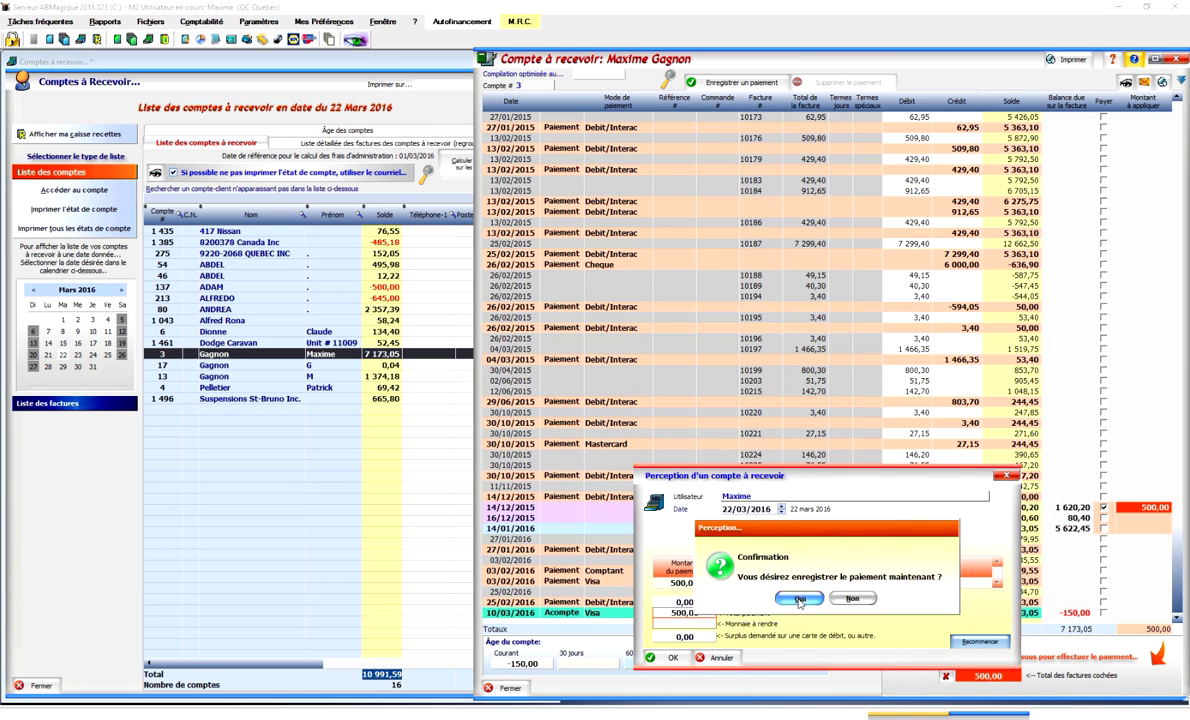
click(799, 603)
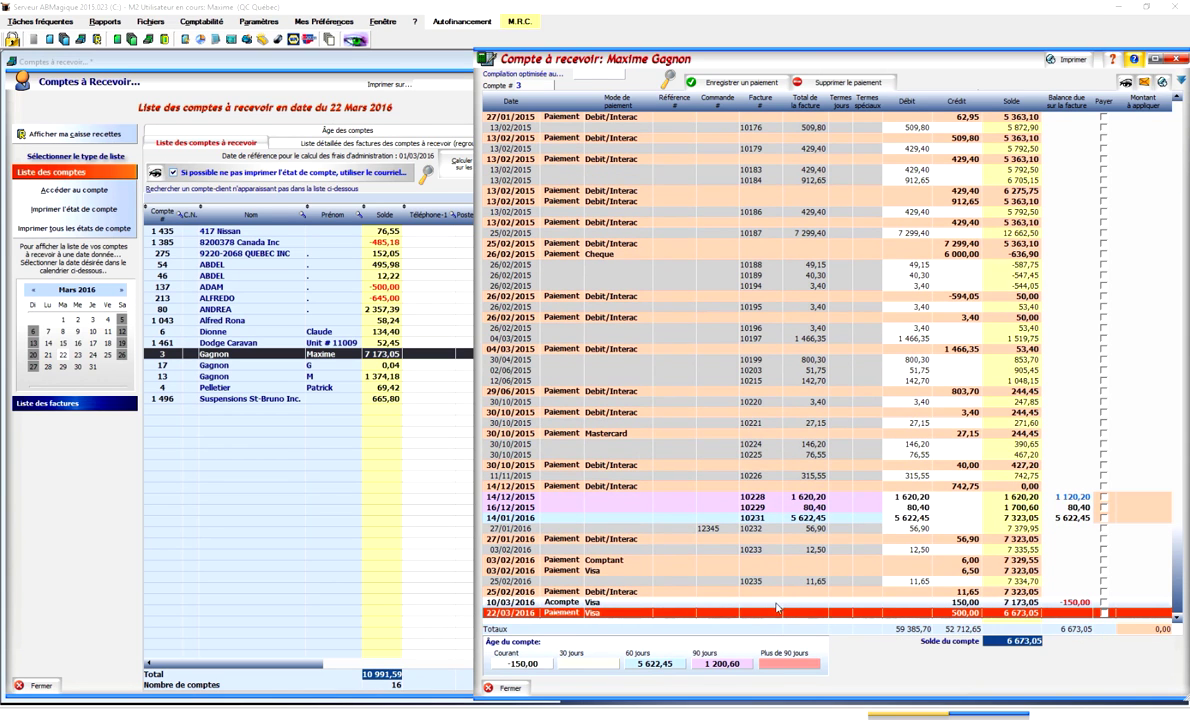